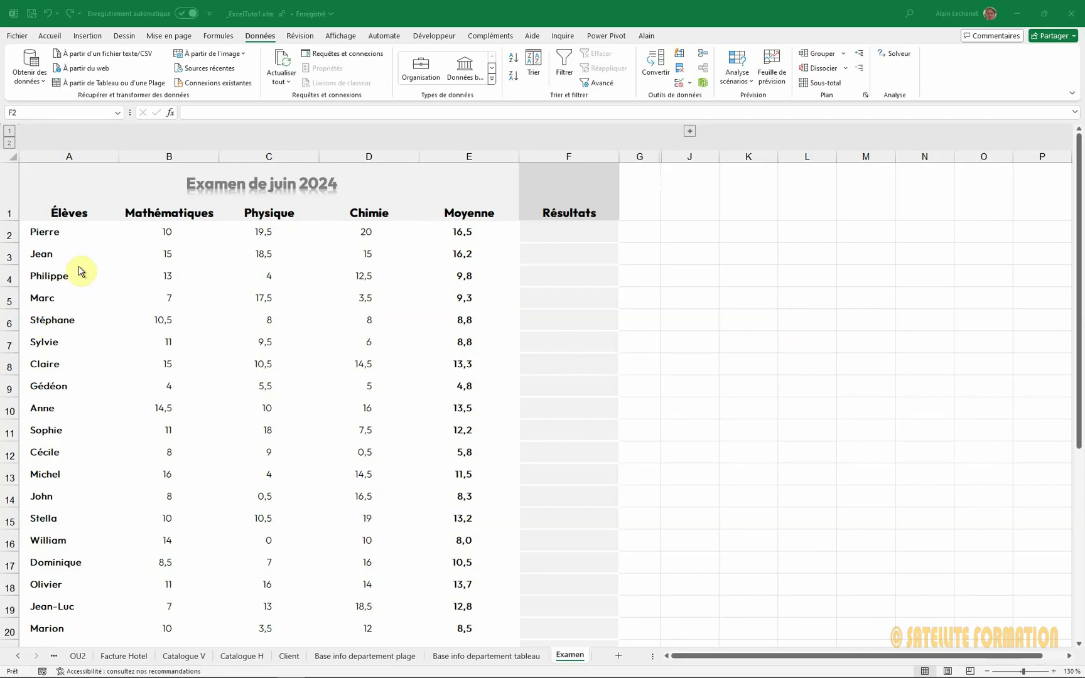
# Examine the subject and average column headings and the average formula in E2
pyautogui.click(265, 224)
pyautogui.click(368, 216)
pyautogui.click(484, 217)
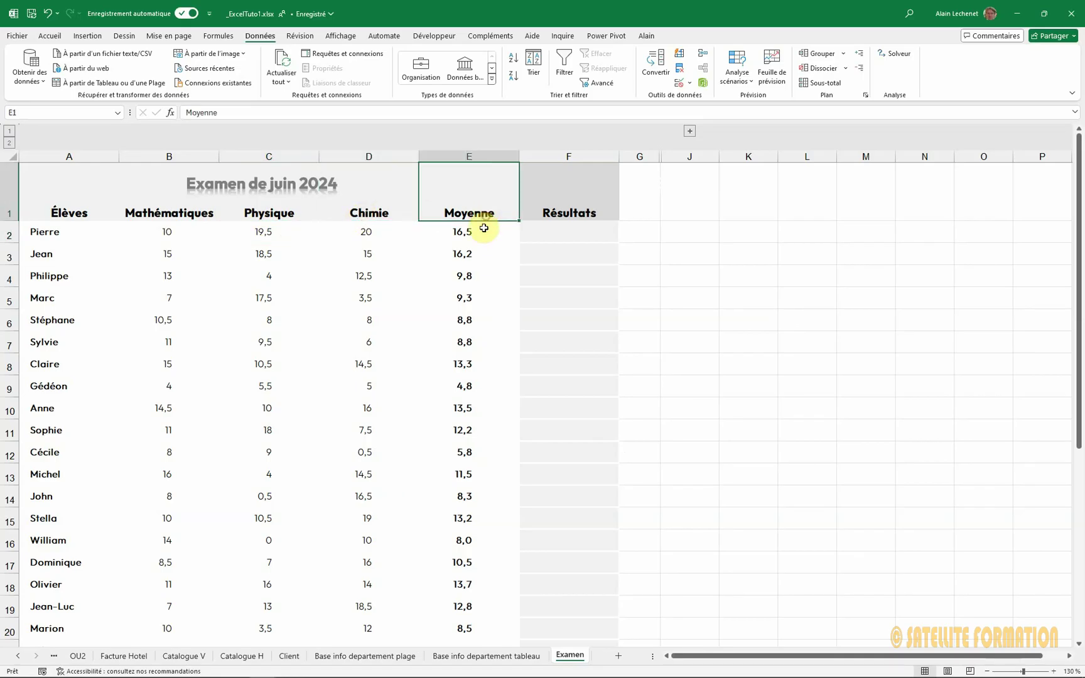
pyautogui.click(485, 230)
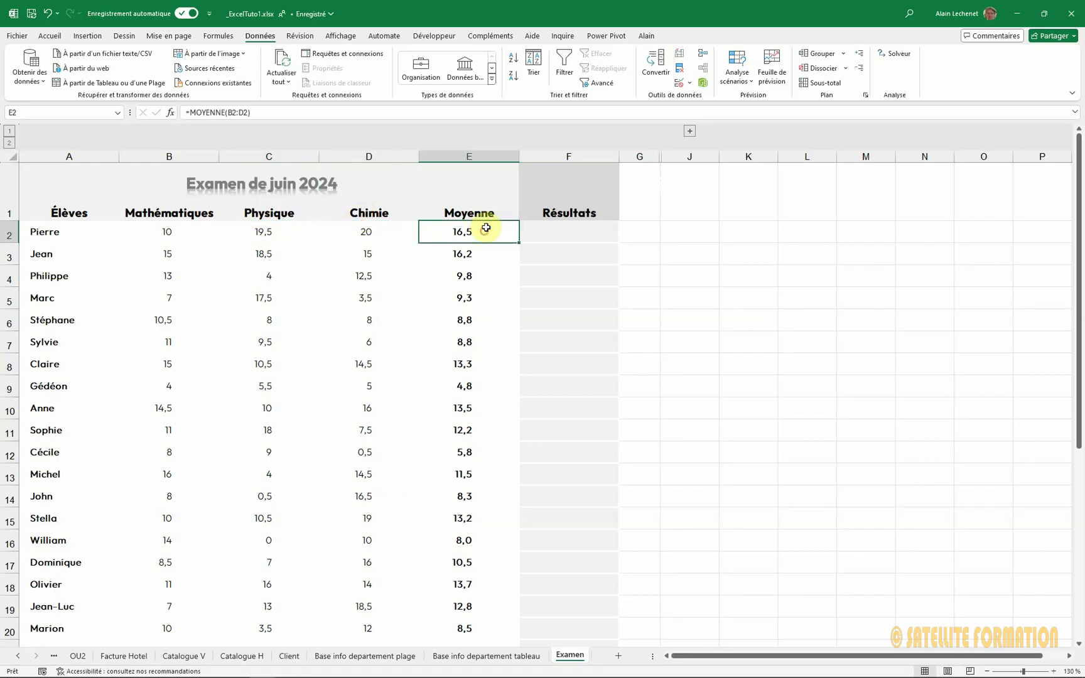
pyautogui.click(535, 237)
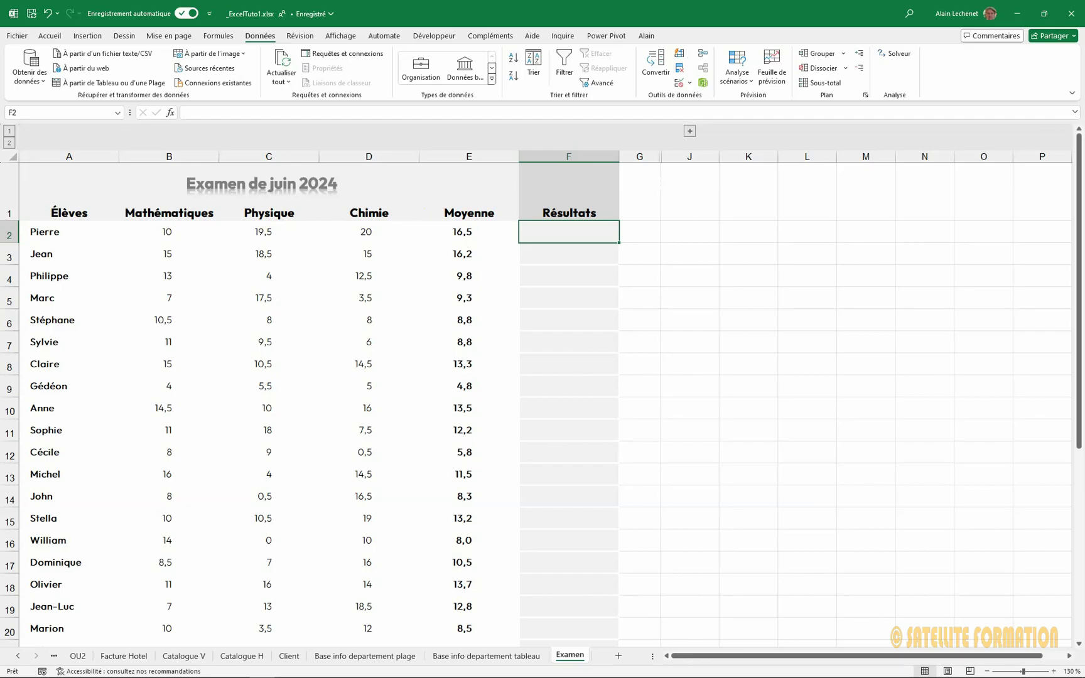
pyautogui.click(471, 231)
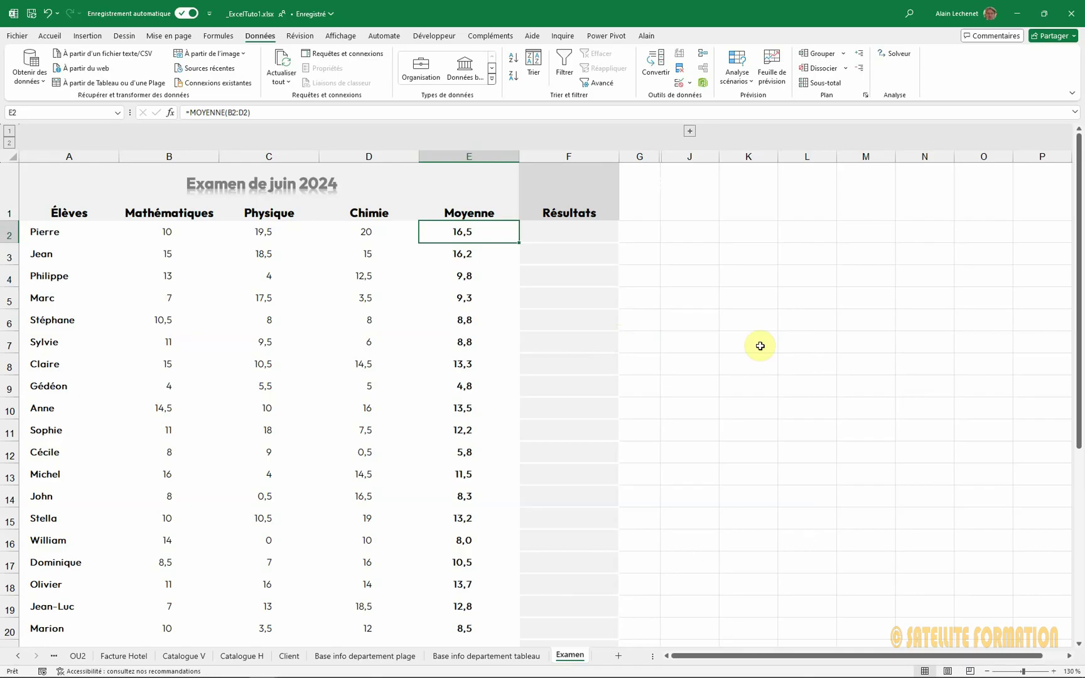
# Expand the grouped Barème columns and name the range H2:I7 TableBareme
pyautogui.click(690, 133)
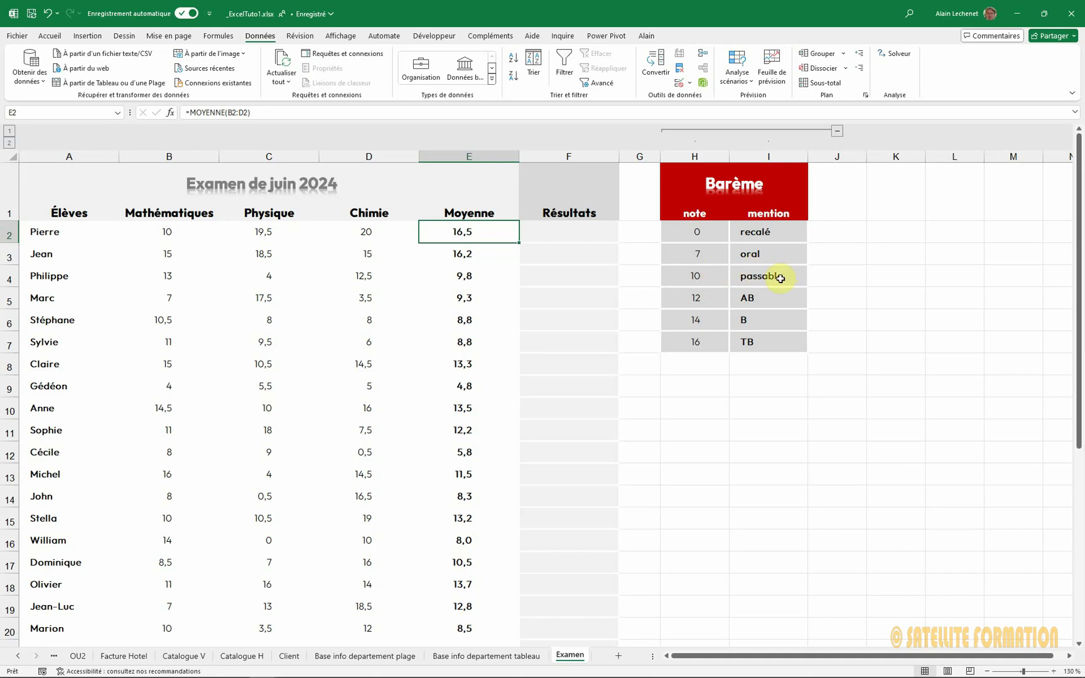
pyautogui.moveTo(695, 232); pyautogui.dragTo(772, 335)
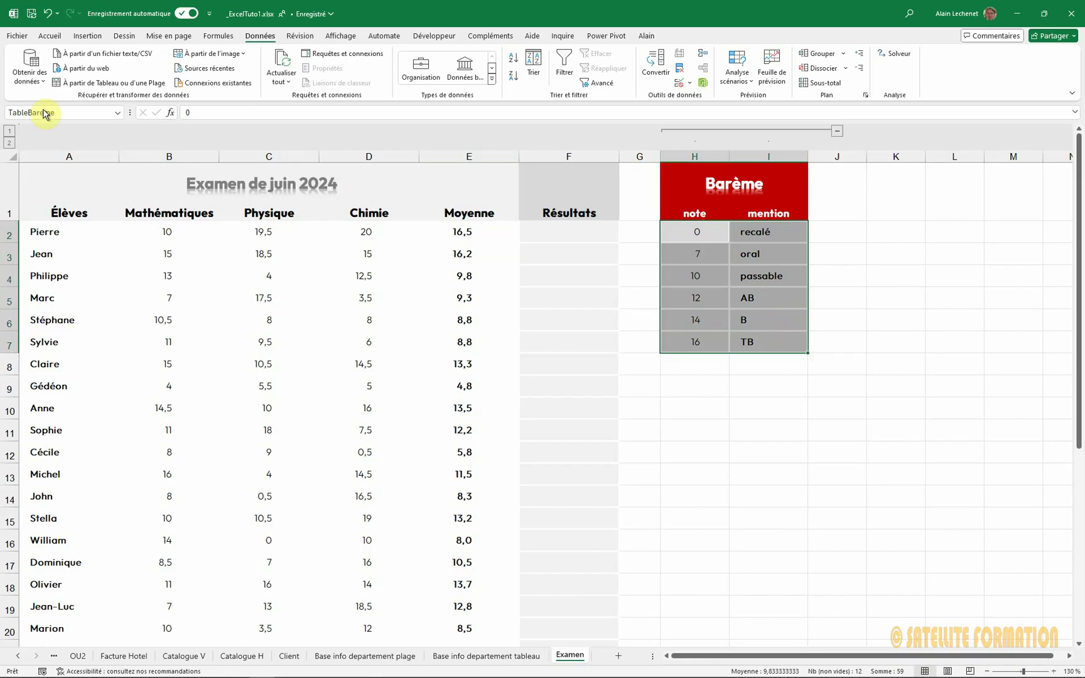
pyautogui.click(64, 115)
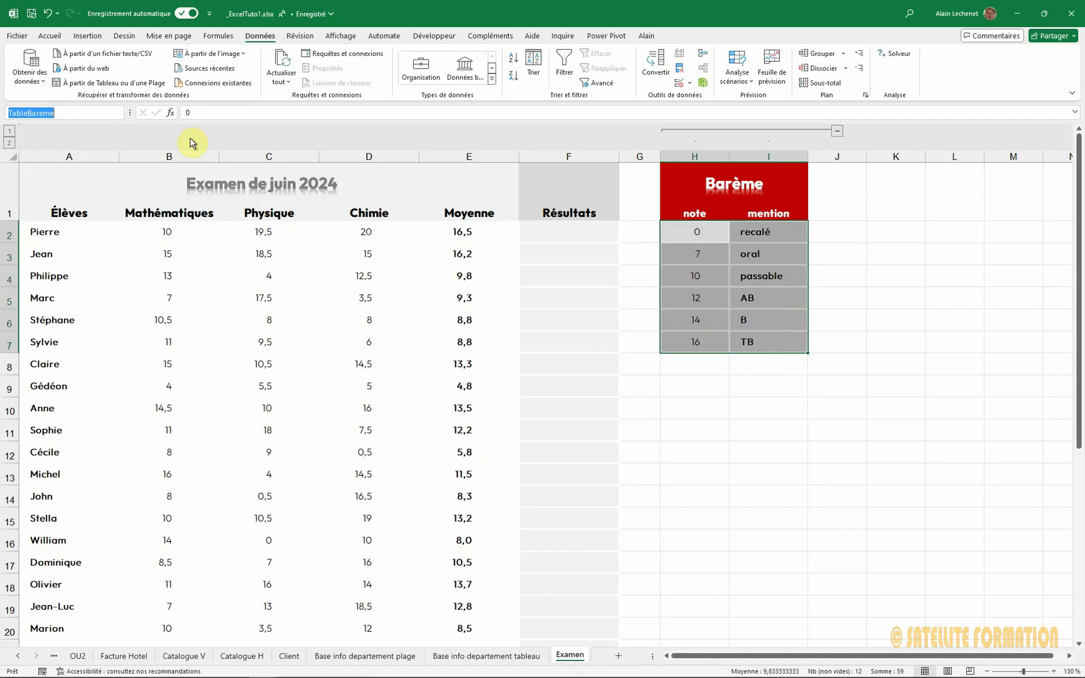
pyautogui.write('TableBareme')
pyautogui.press('Return')
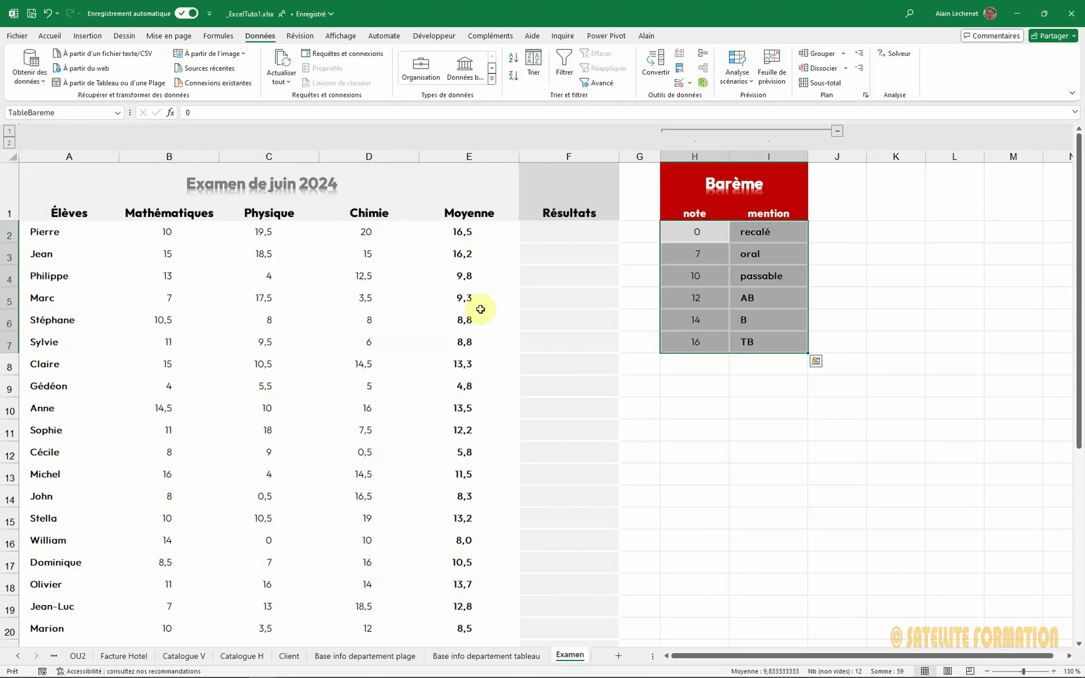
# Recall the TableBareme named range to check which cells it covers
pyautogui.click(882, 427)
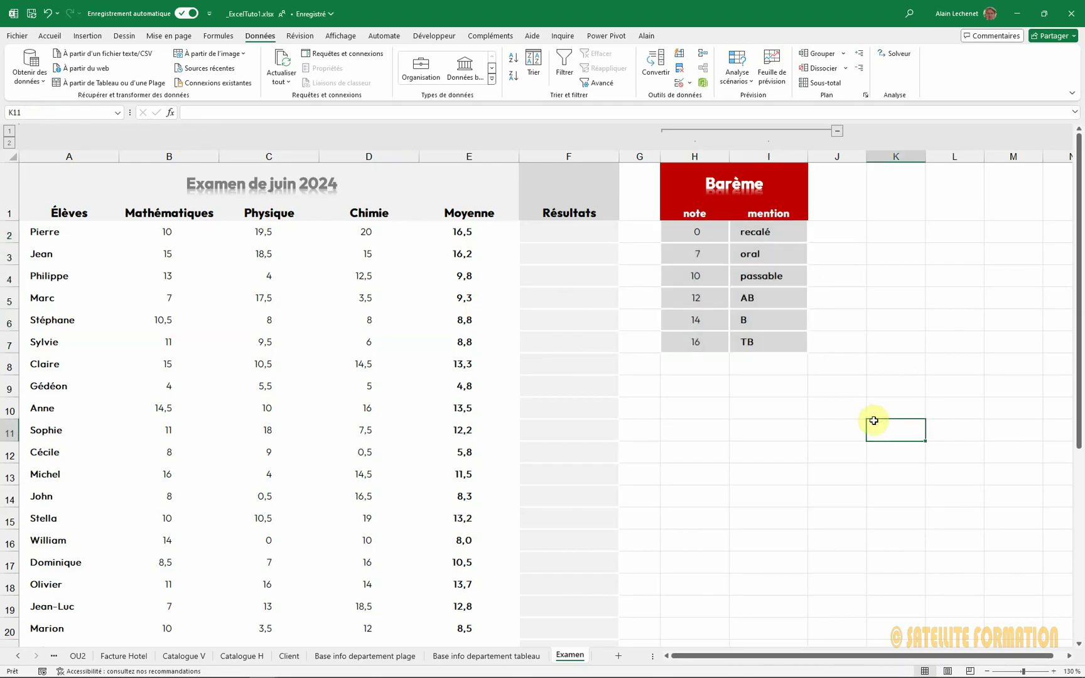
pyautogui.click(118, 118)
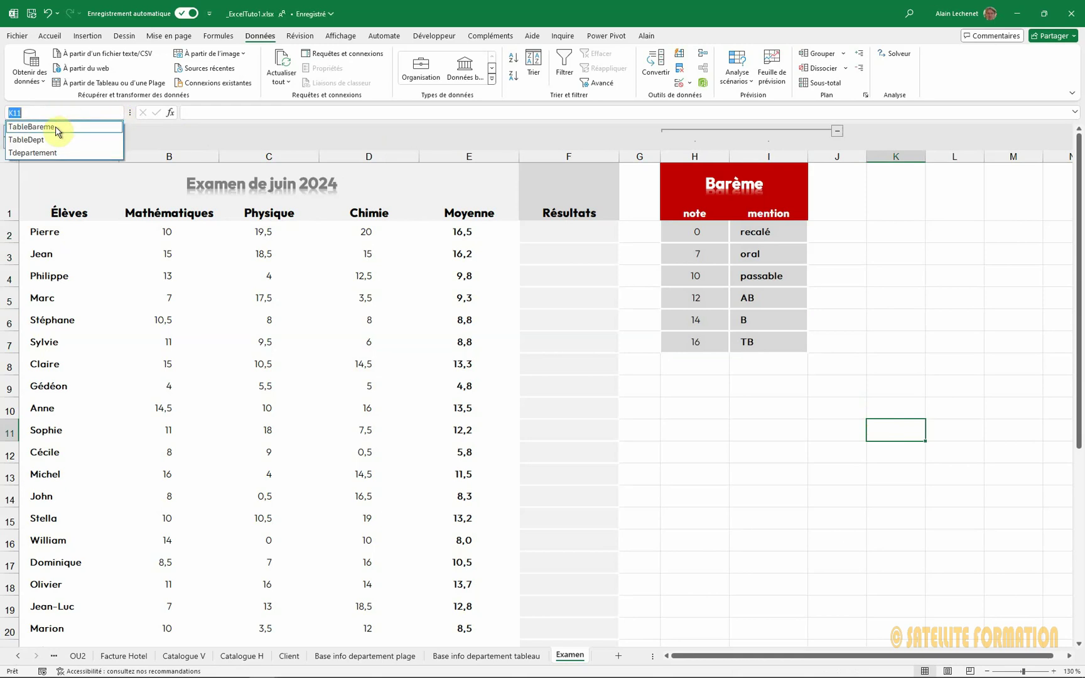
pyautogui.click(32, 127)
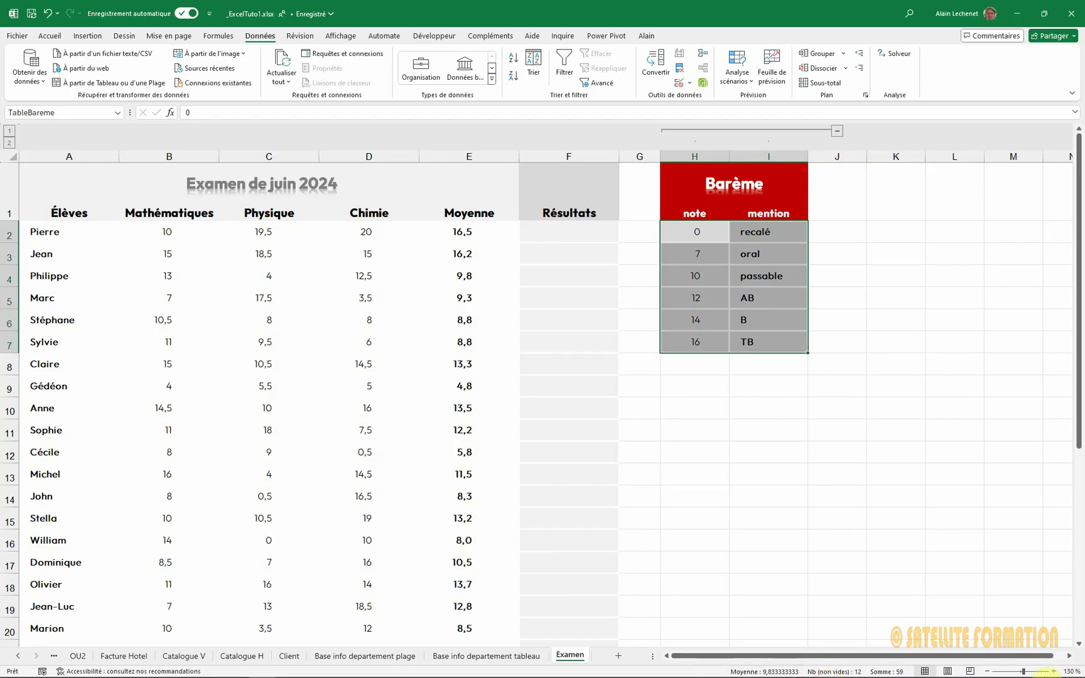
# Begin a RECHERCHEV formula in F2 with the average in E2 as the lookup value
pyautogui.click(566, 238)
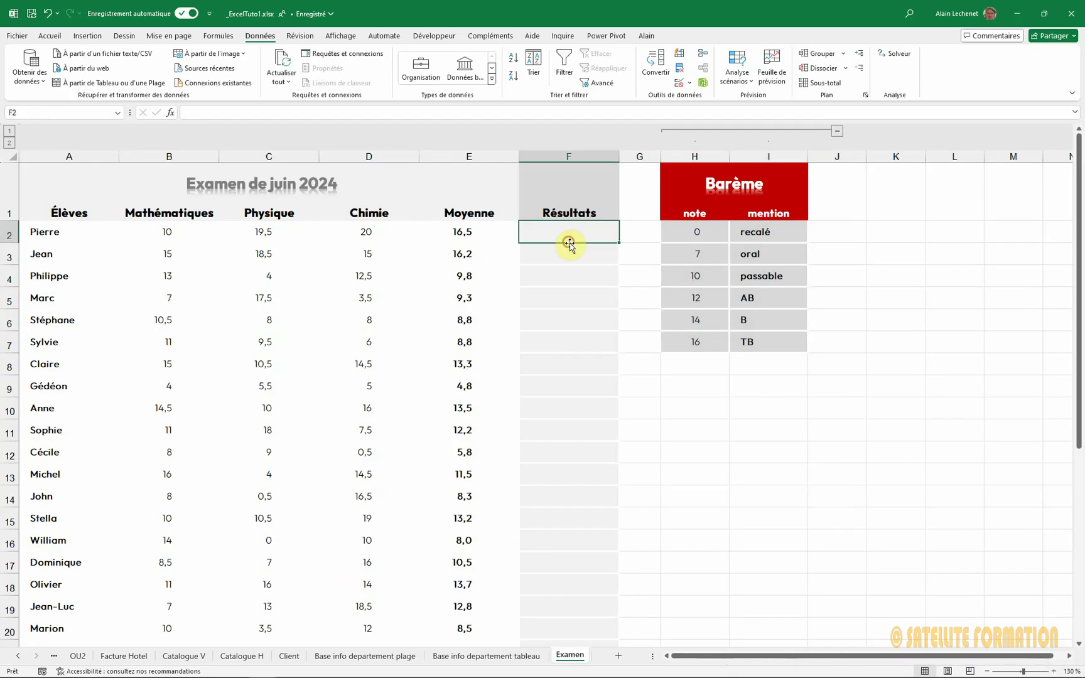
pyautogui.write('=reche')
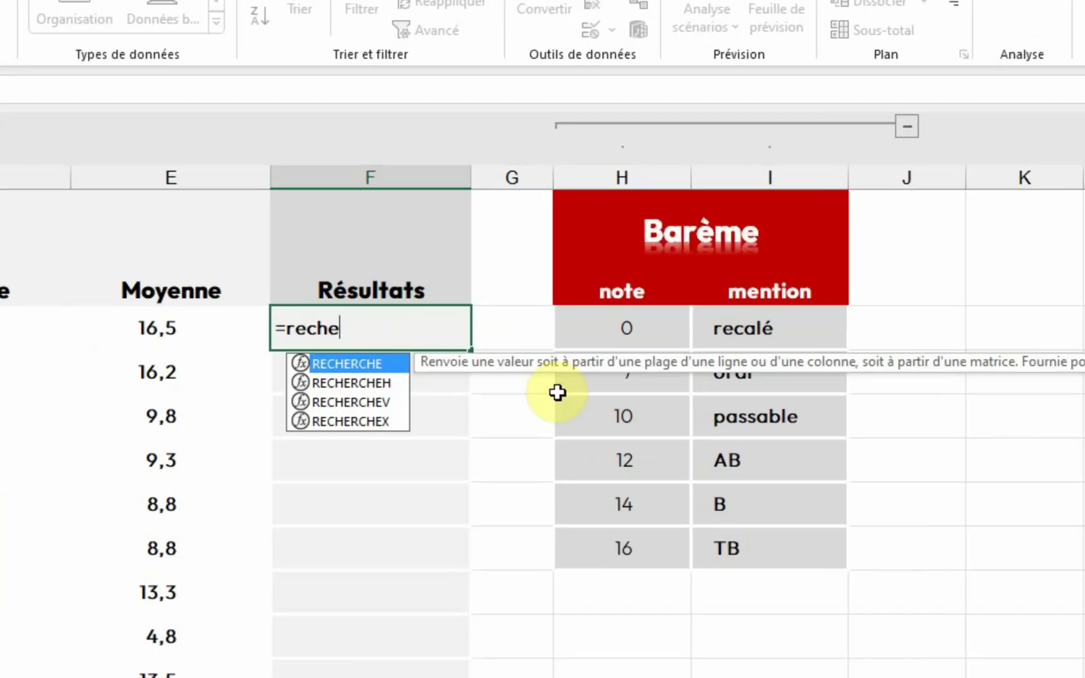
pyautogui.click(442, 367)
pyautogui.doubleClick(387, 406)
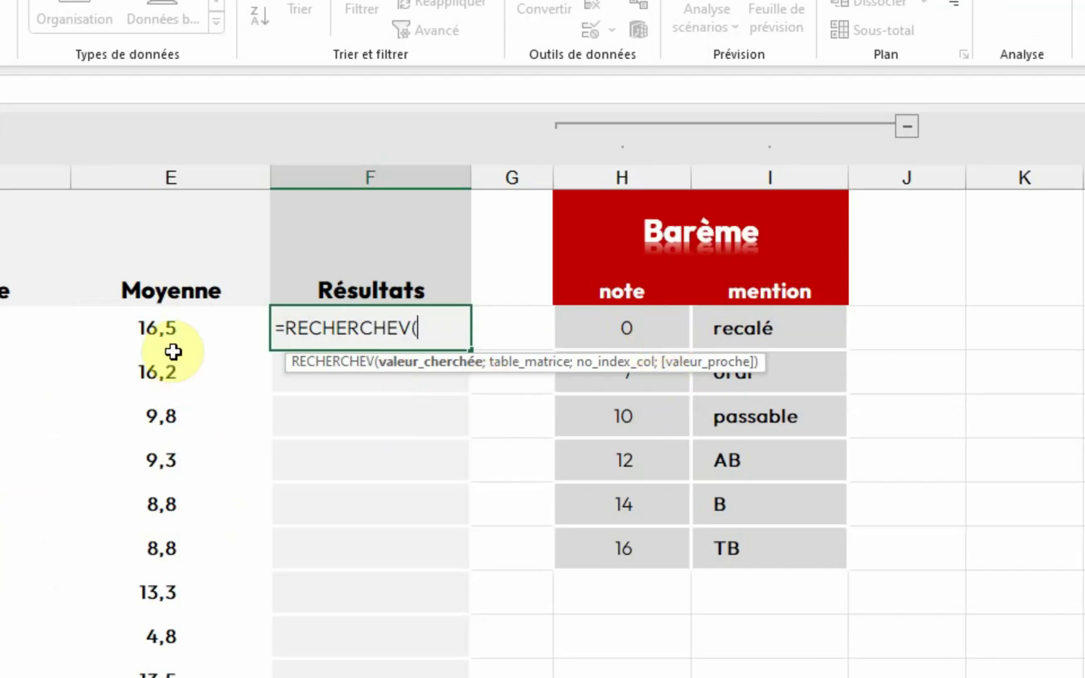
pyautogui.click(191, 342)
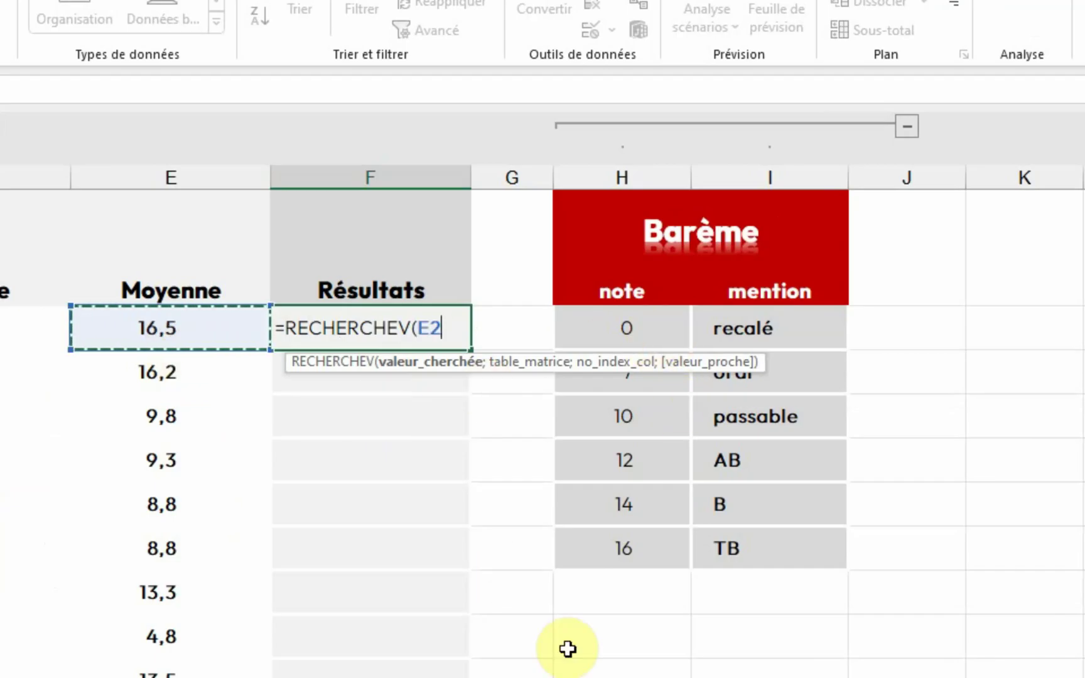
pyautogui.write(';')
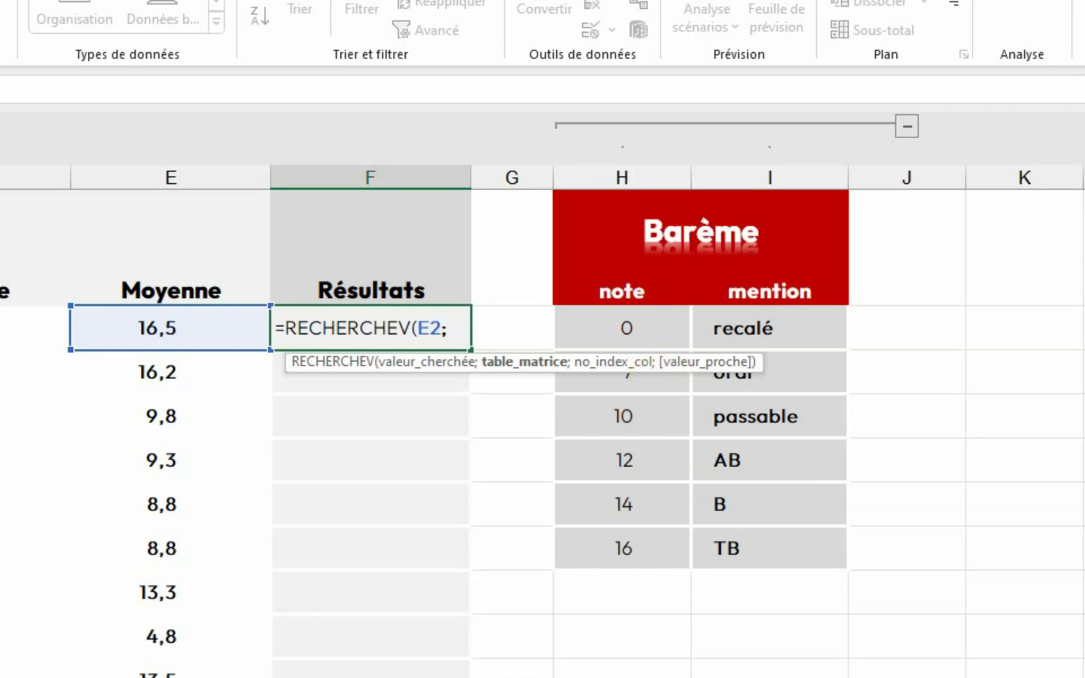
# Complete the F2 formula with TableBareme as the lookup table, column index 2 and VRAI for approximate match
pyautogui.press('F3')
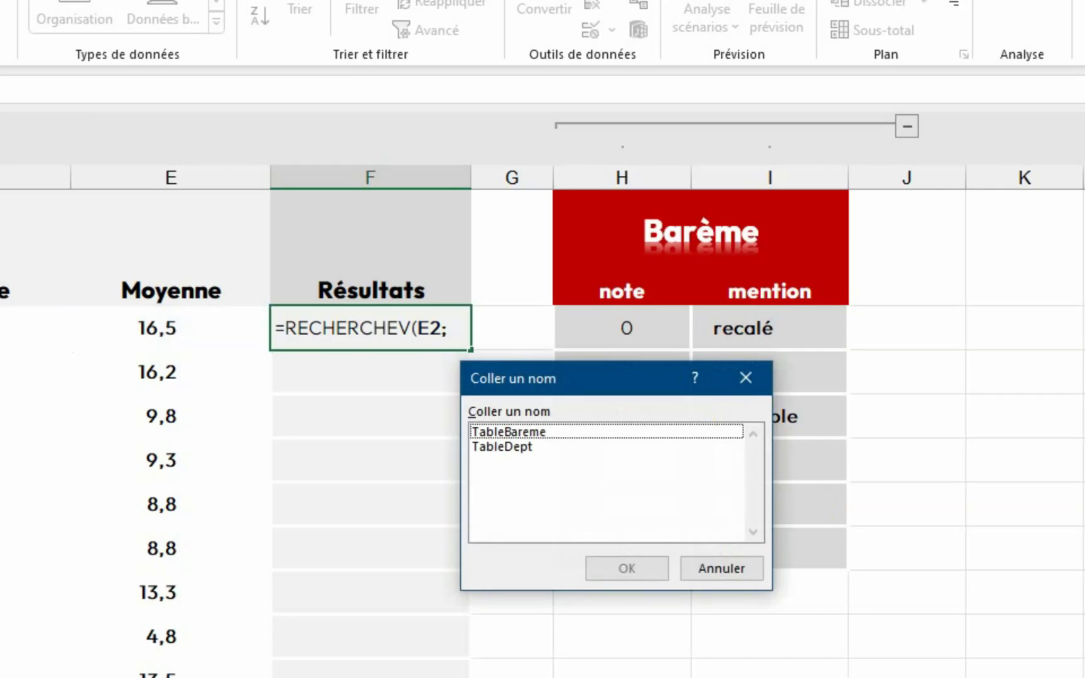
pyautogui.click(521, 431)
pyautogui.click(656, 567)
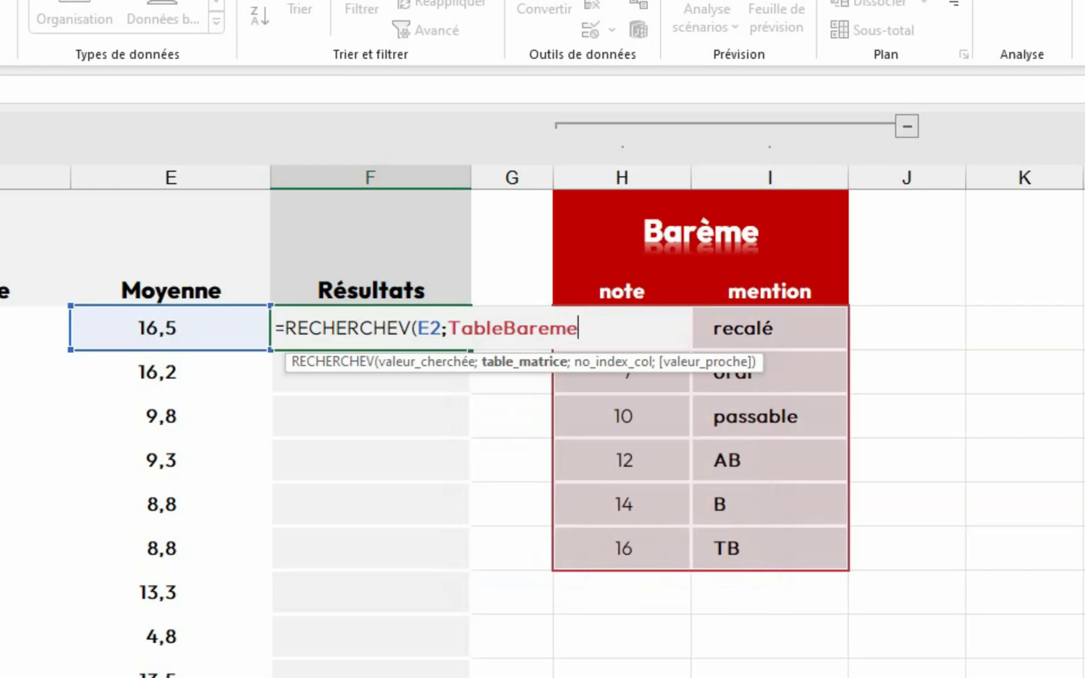
pyautogui.write(';')
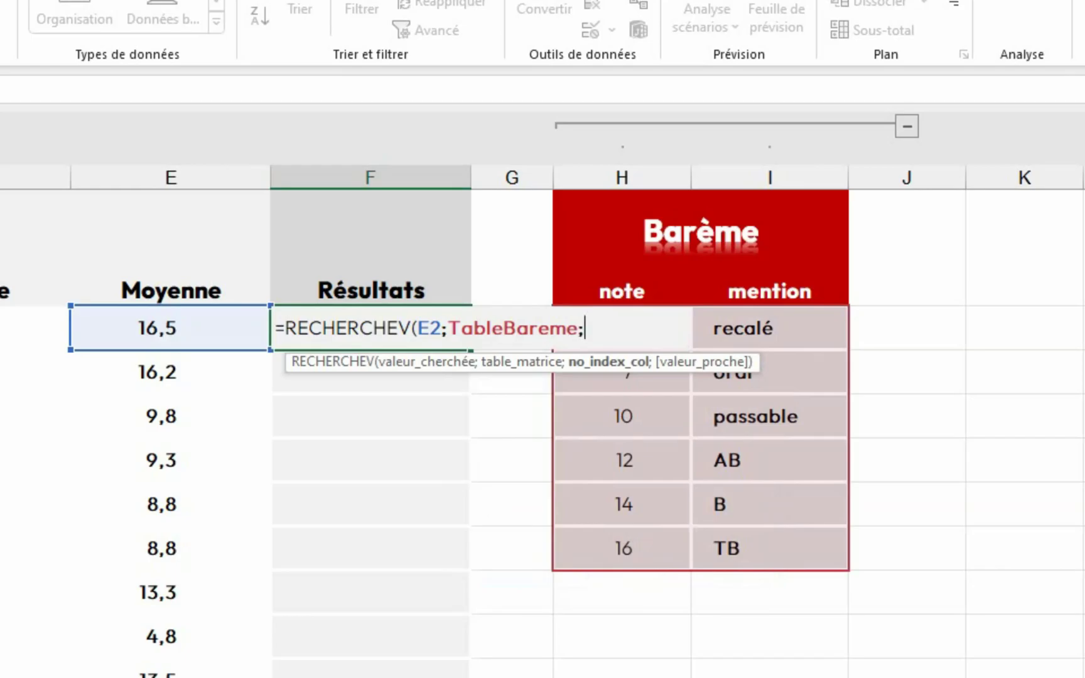
pyautogui.write('2;vr')
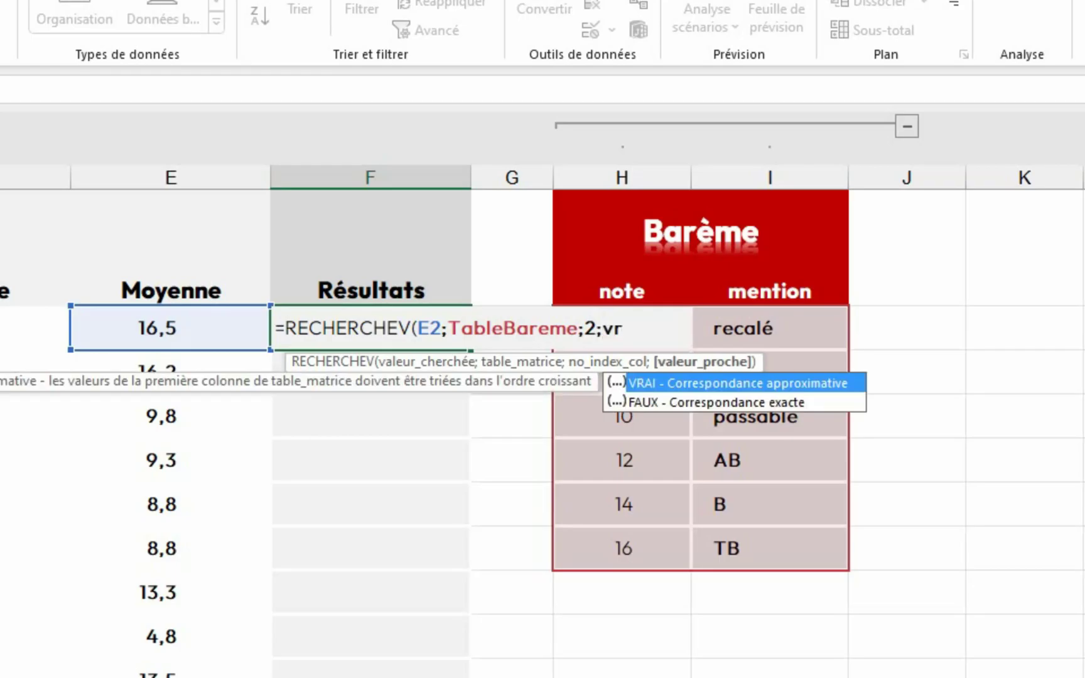
pyautogui.write('ai)')
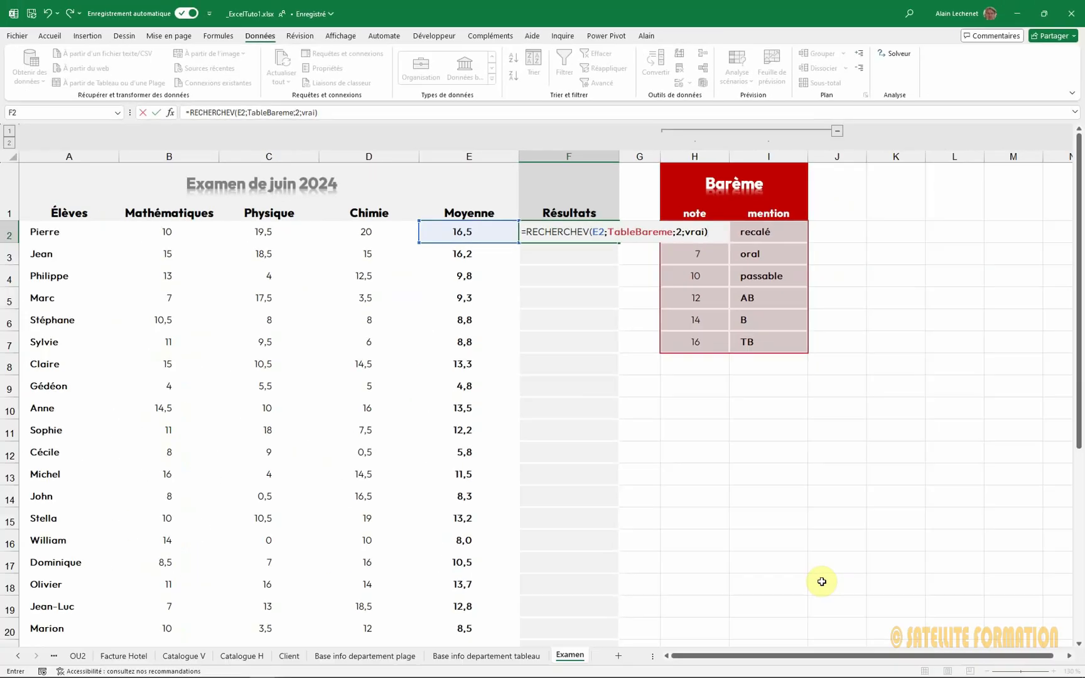
pyautogui.press('Return')
# Fill the F2 formula down the Résultats column for all students
pyautogui.click(557, 226)
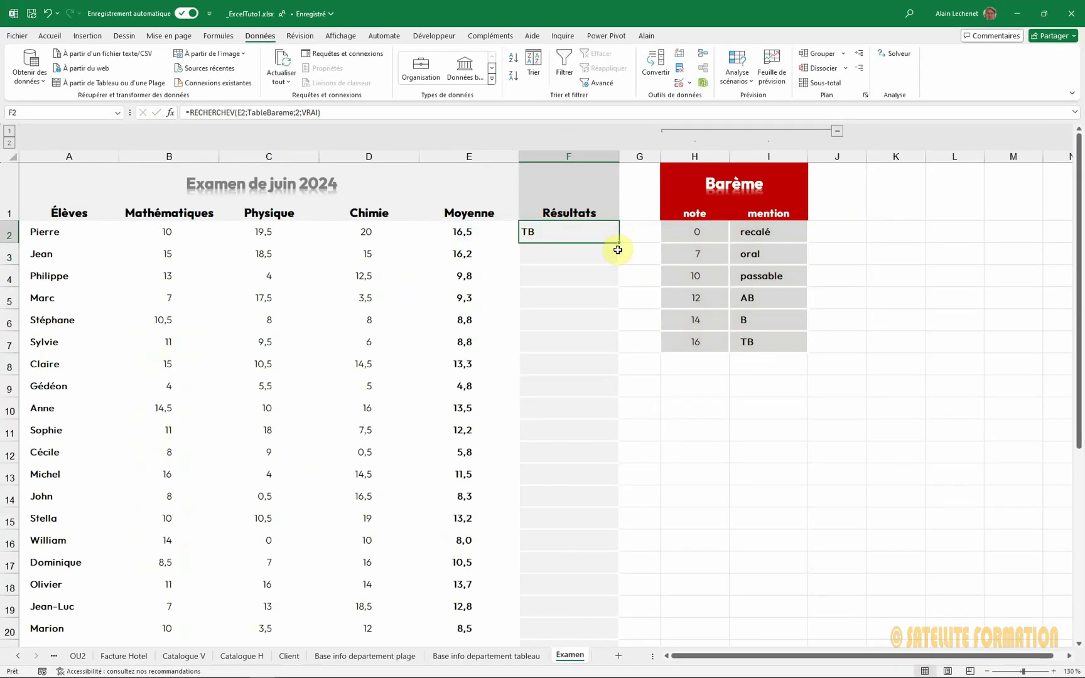
pyautogui.doubleClick(619, 243)
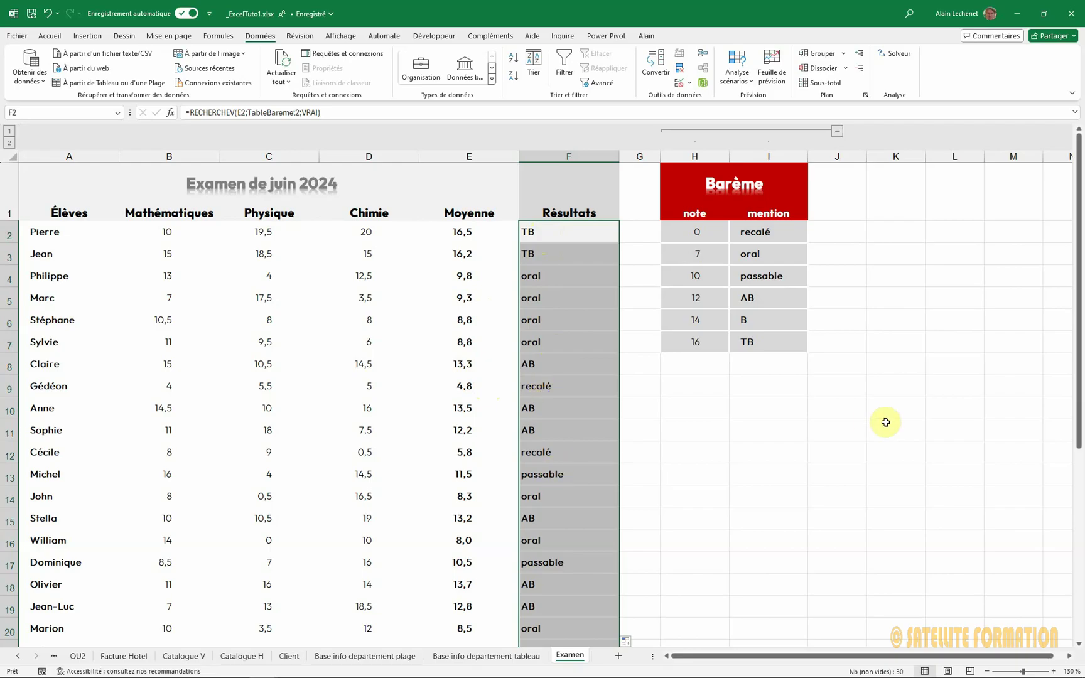
pyautogui.click(758, 437)
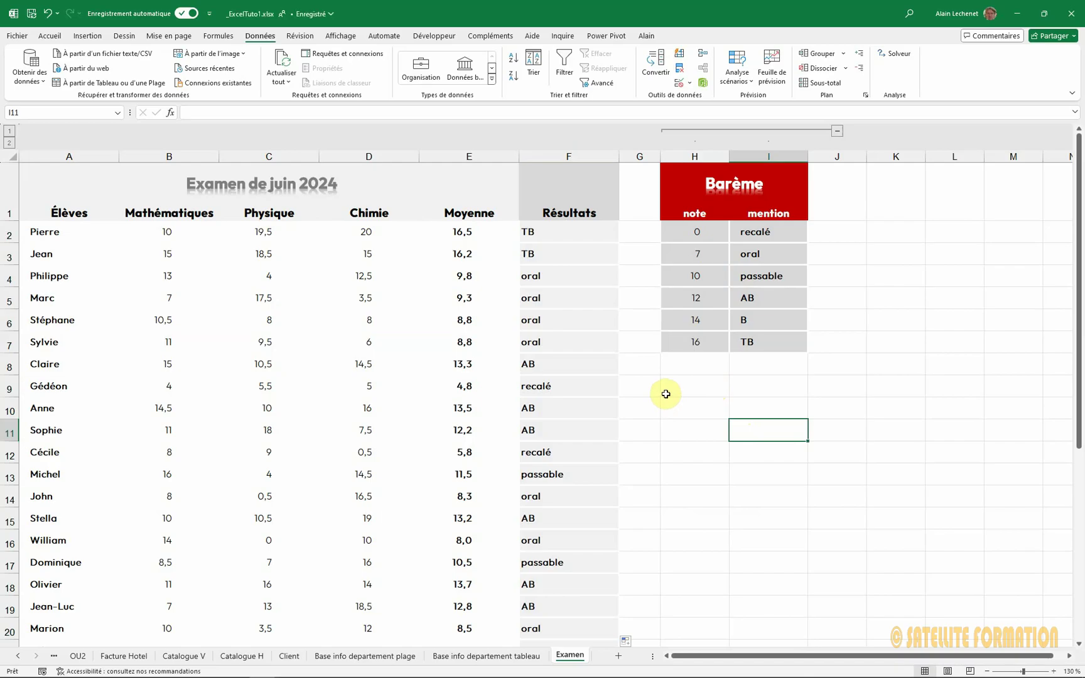
# Compare the average in E10 with the note thresholds in H2:H7, checking their sort order for the approximate match
pyautogui.click(473, 409)
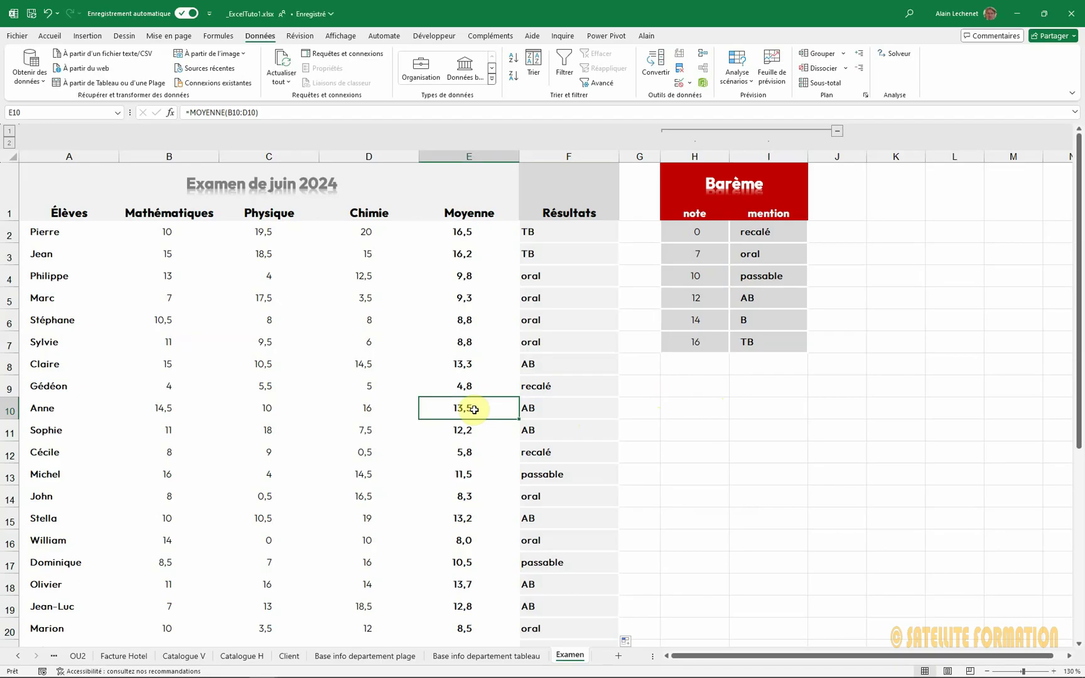
pyautogui.moveTo(706, 232)
pyautogui.mouseDown()
pyautogui.moveTo(701, 346)
pyautogui.moveTo(727, 234)
pyautogui.moveTo(712, 237)
pyautogui.mouseUp()
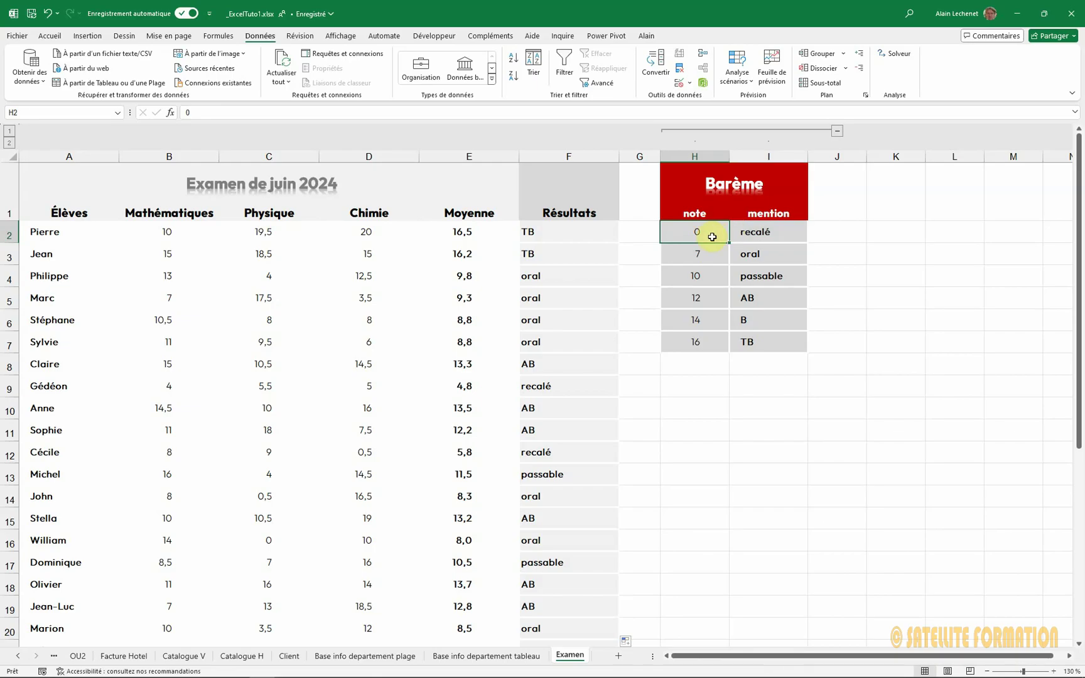
pyautogui.moveTo(713, 237); pyautogui.dragTo(706, 258)
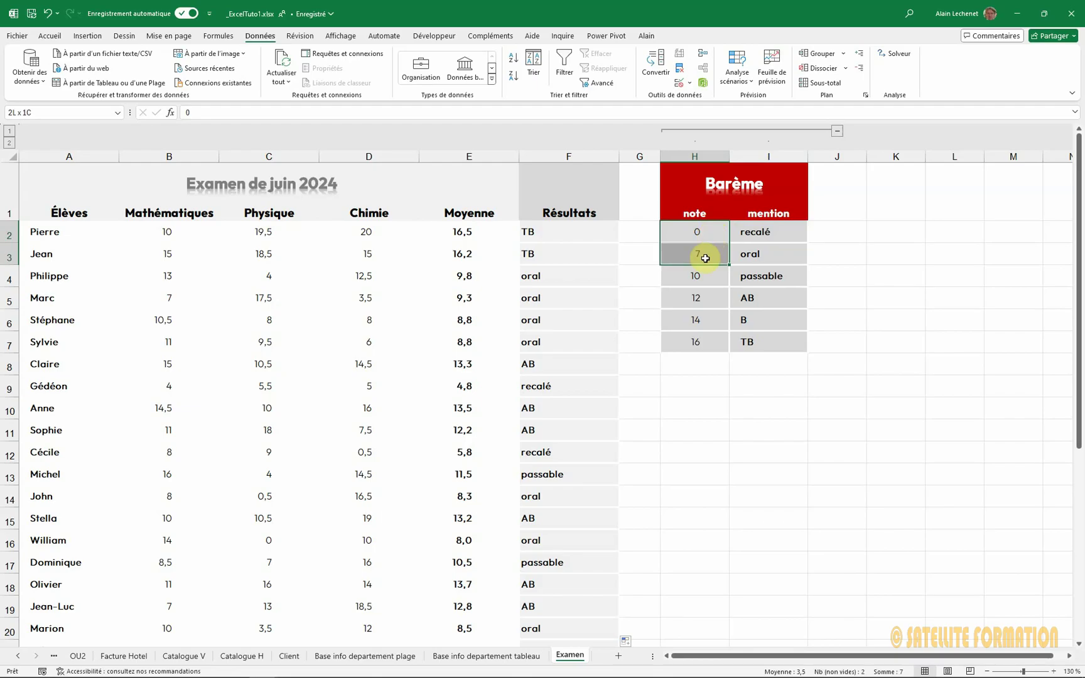
pyautogui.moveTo(705, 258); pyautogui.dragTo(703, 301)
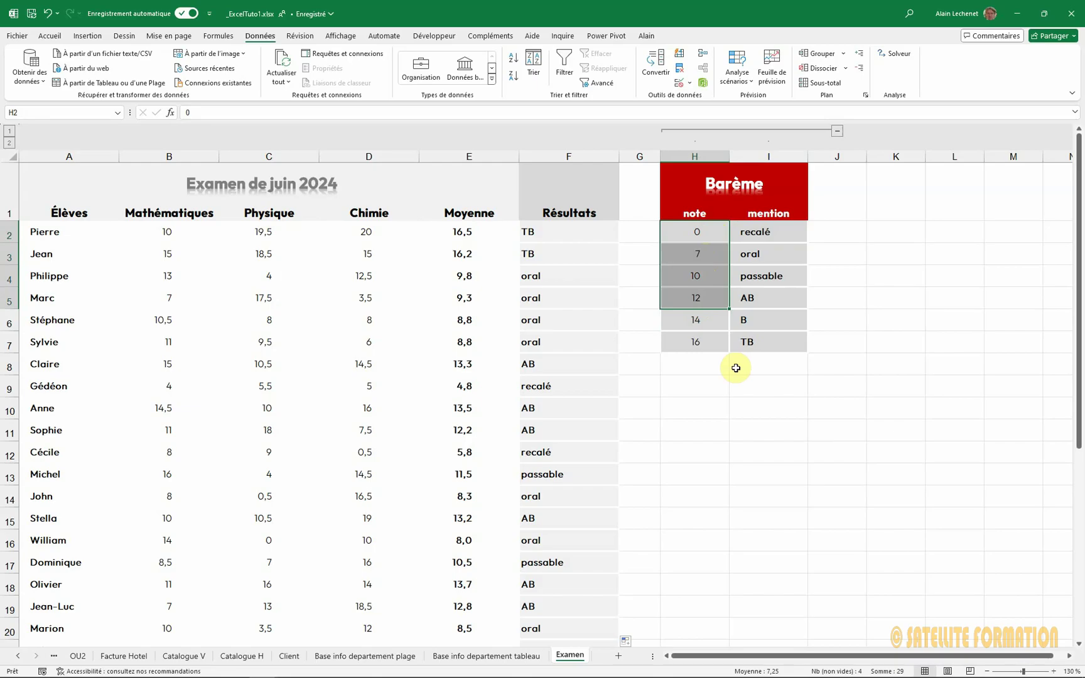
pyautogui.moveTo(712, 308)
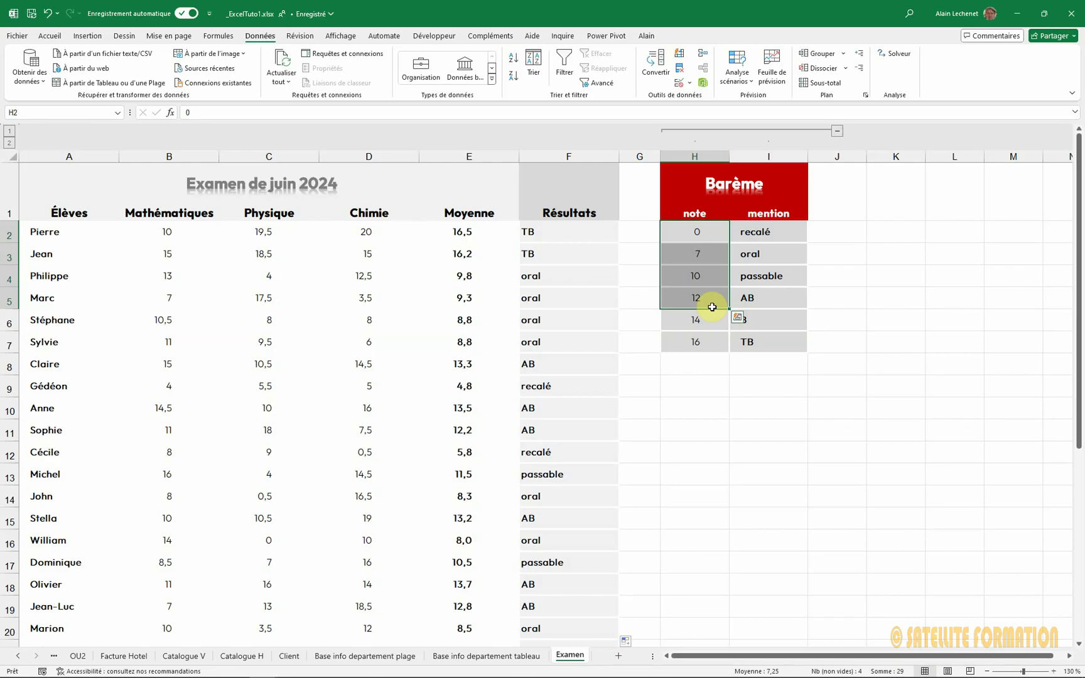
pyautogui.moveTo(704, 235); pyautogui.dragTo(695, 336)
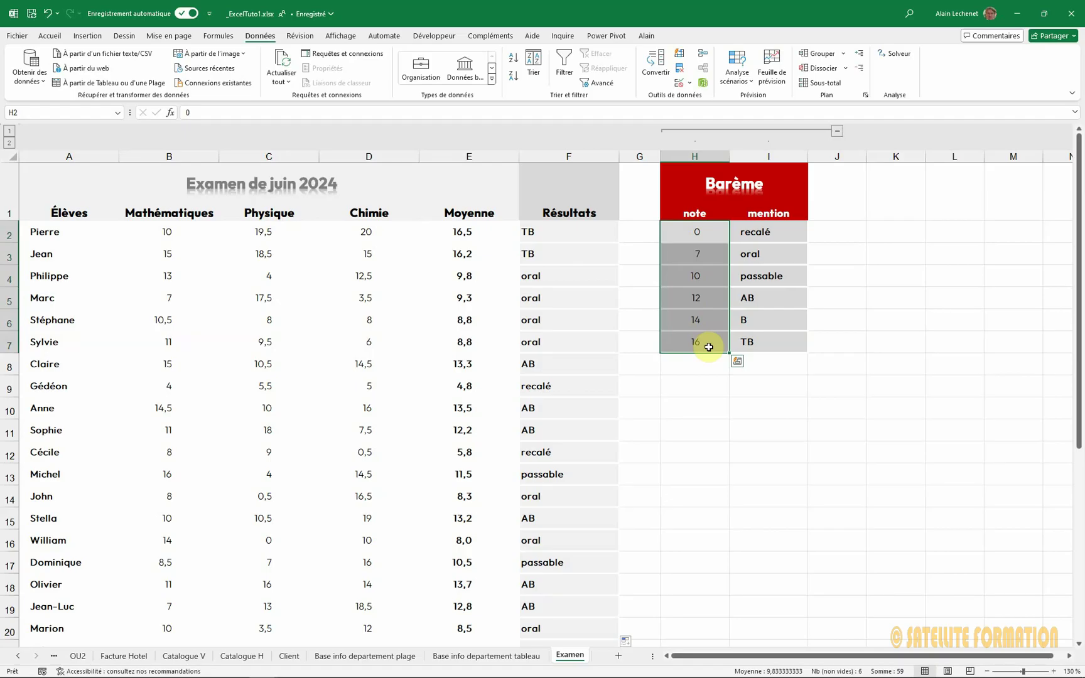
pyautogui.click(707, 232)
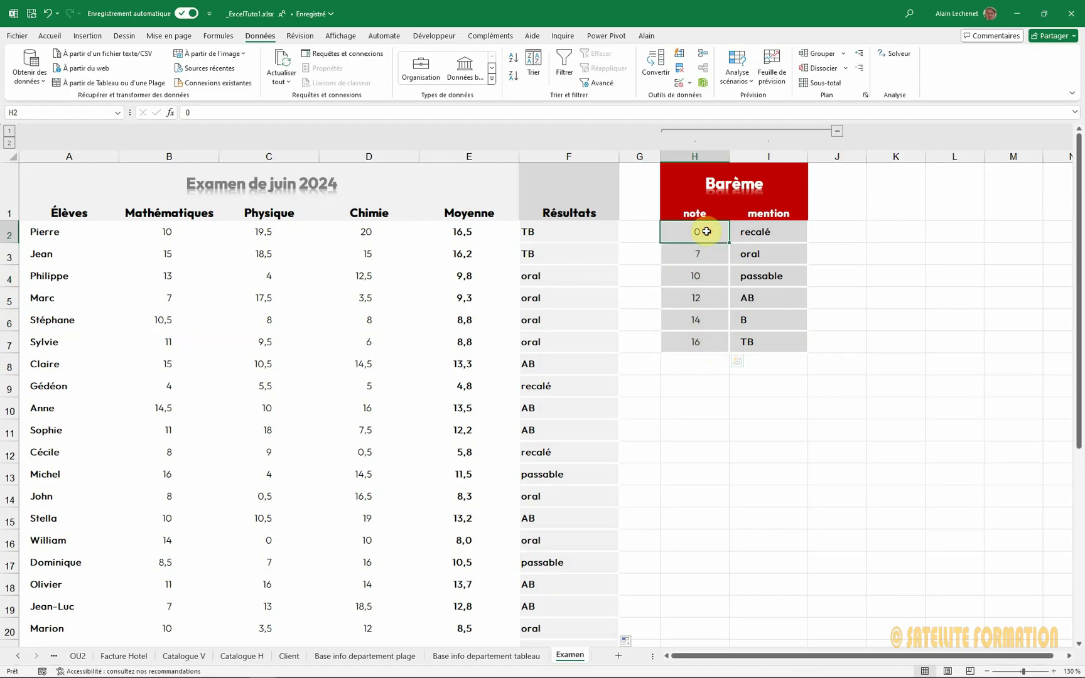
pyautogui.moveTo(706, 232); pyautogui.dragTo(696, 302)
pyautogui.click(696, 302)
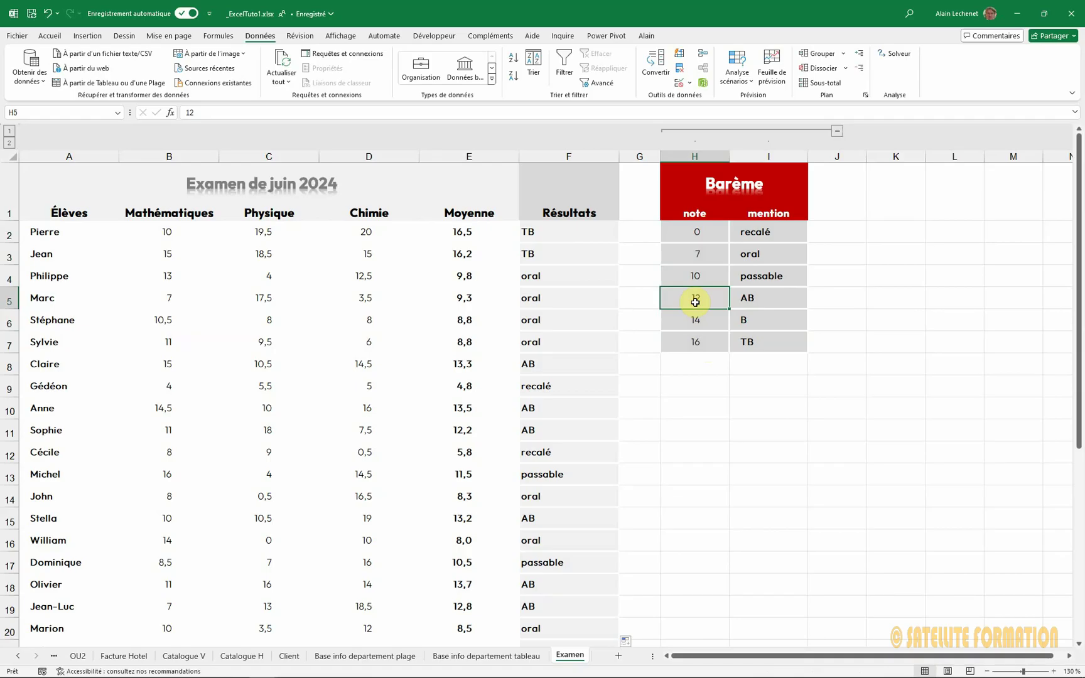
pyautogui.click(704, 232)
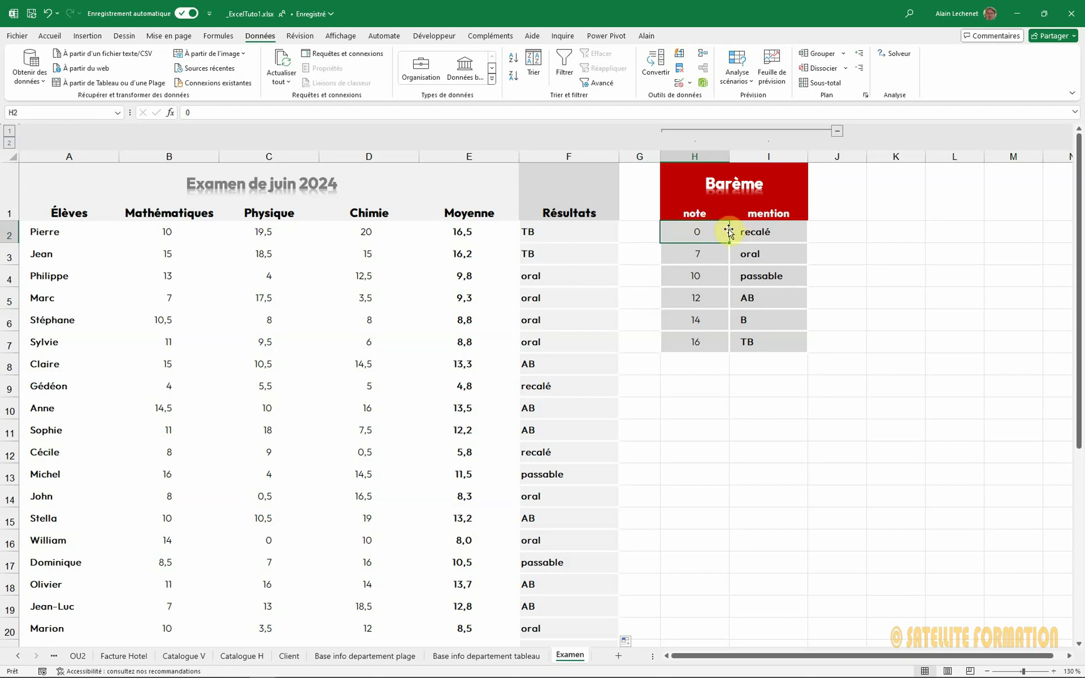
pyautogui.click(696, 261)
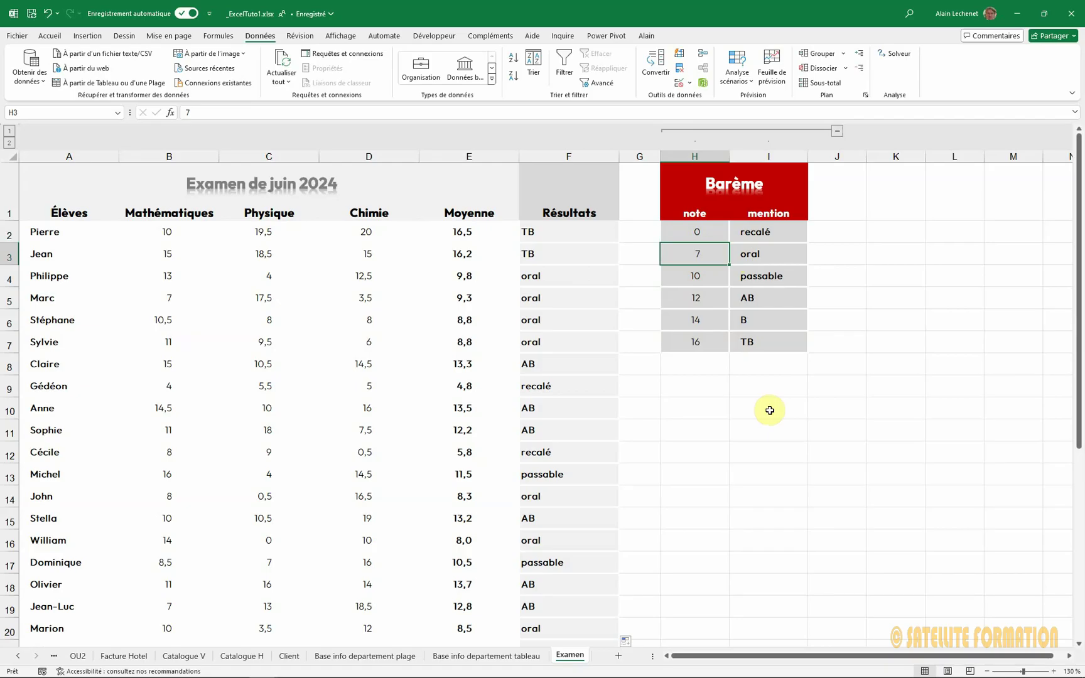
pyautogui.click(742, 391)
pyautogui.click(739, 429)
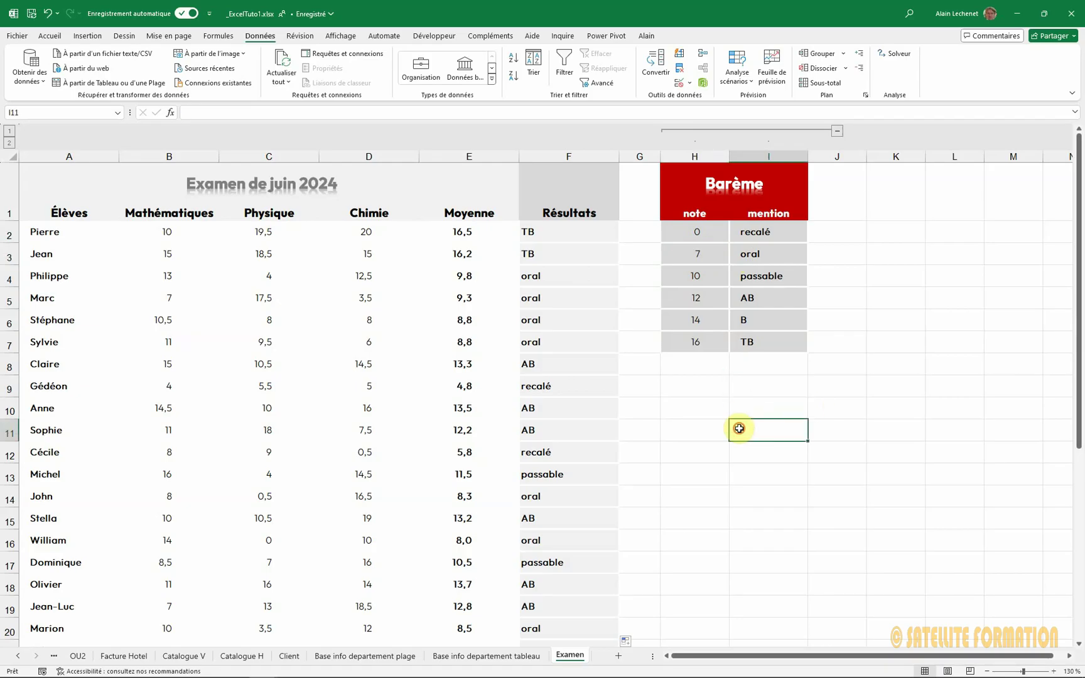
pyautogui.moveTo(711, 428); pyautogui.dragTo(710, 415)
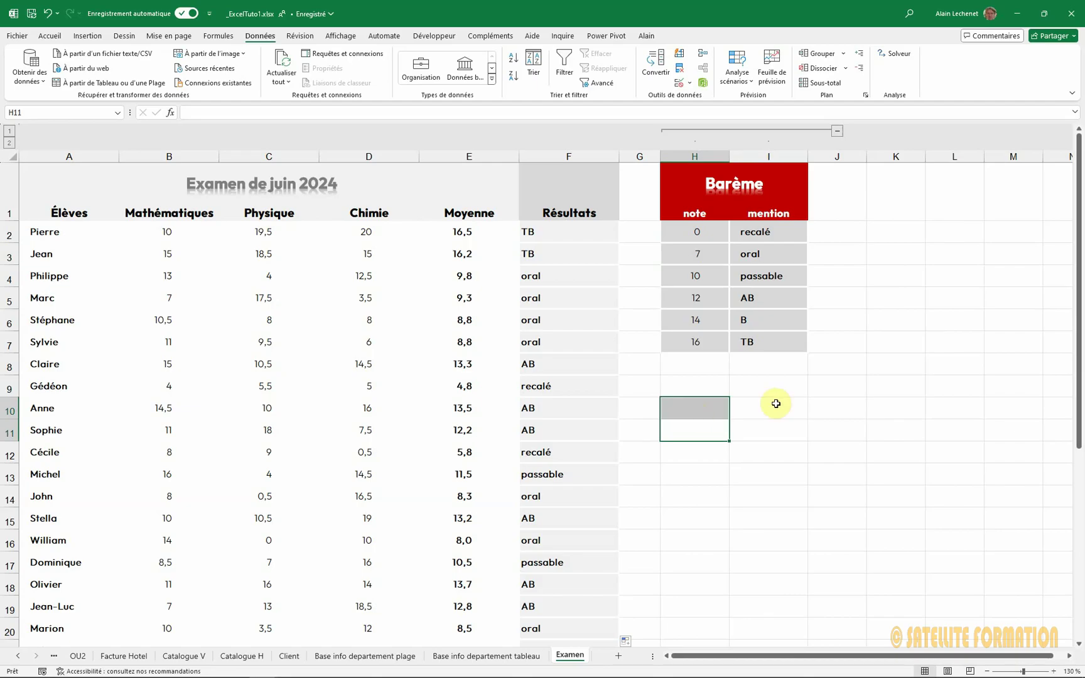
pyautogui.click(707, 232)
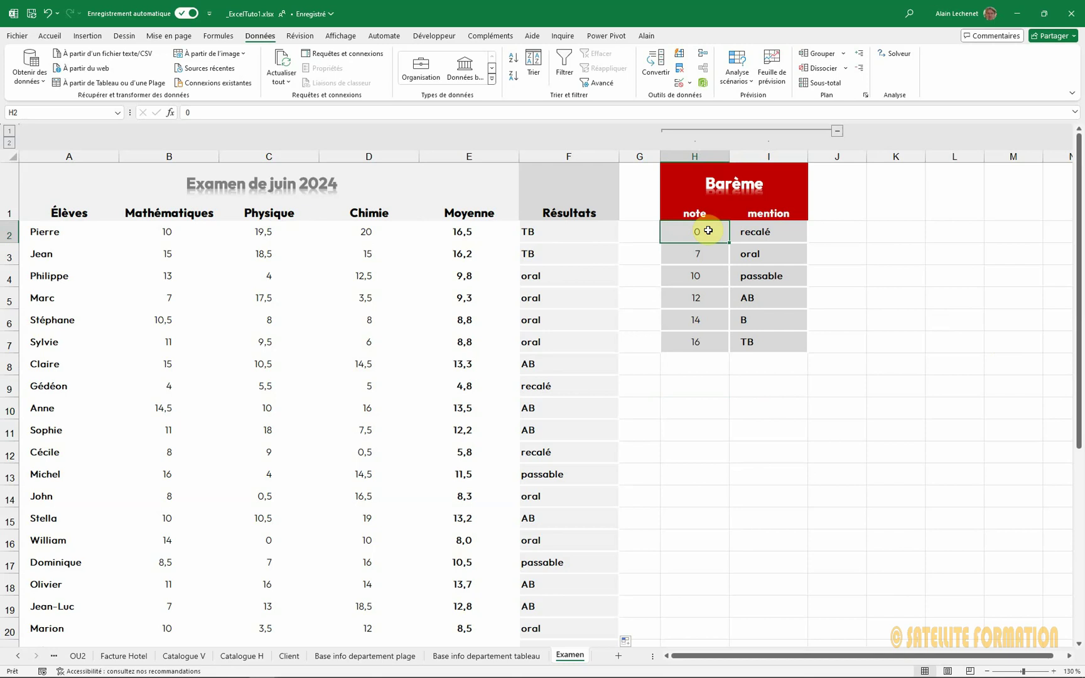
pyautogui.moveTo(707, 231); pyautogui.dragTo(705, 337)
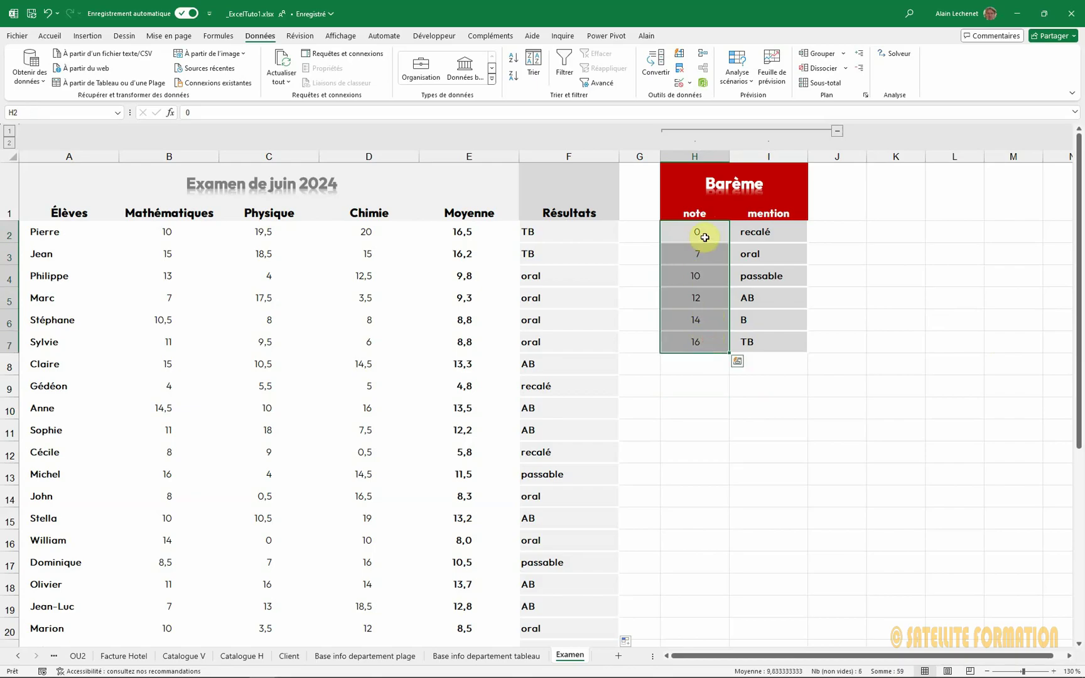
pyautogui.click(726, 402)
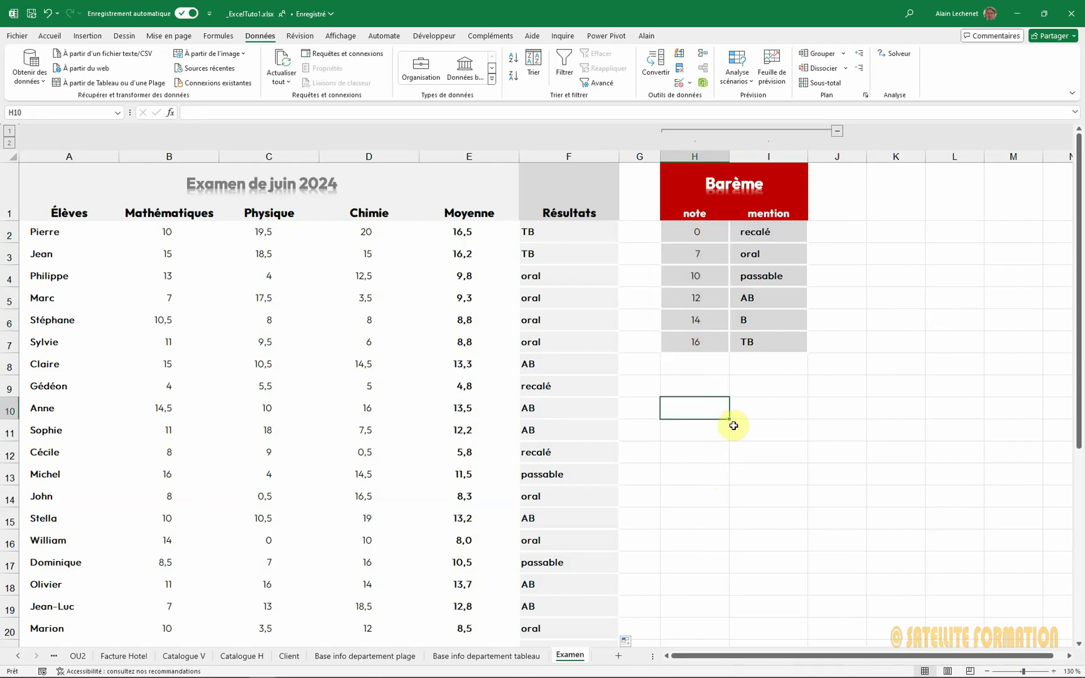